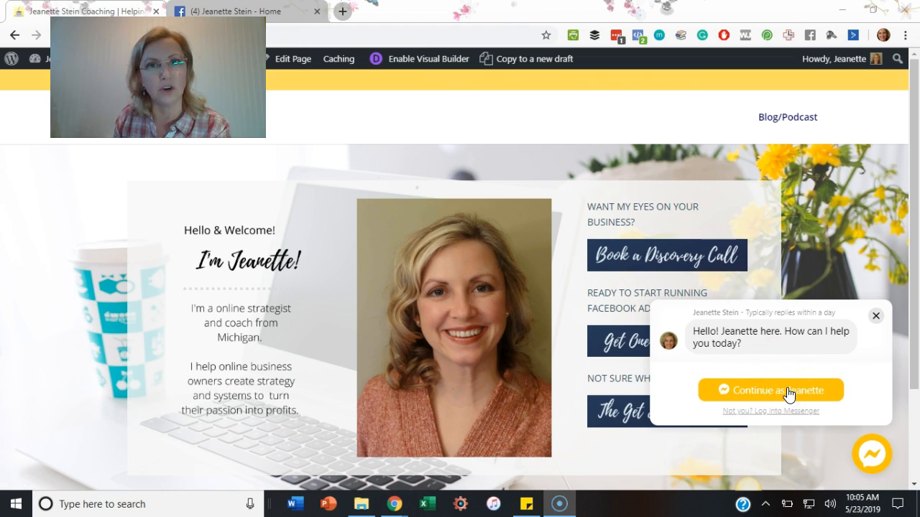
Step: Continue the website's Messenger chat with the signed-in account and send the message "question"
click(783, 394)
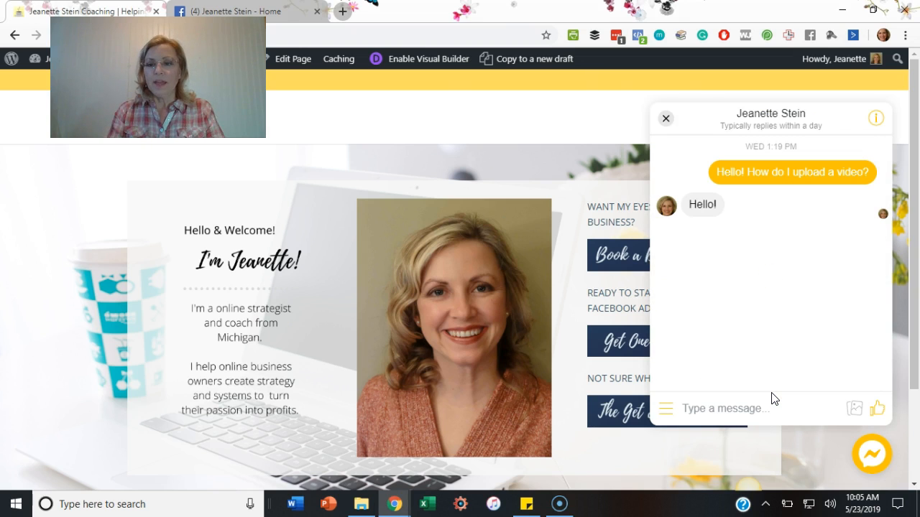
click(726, 412)
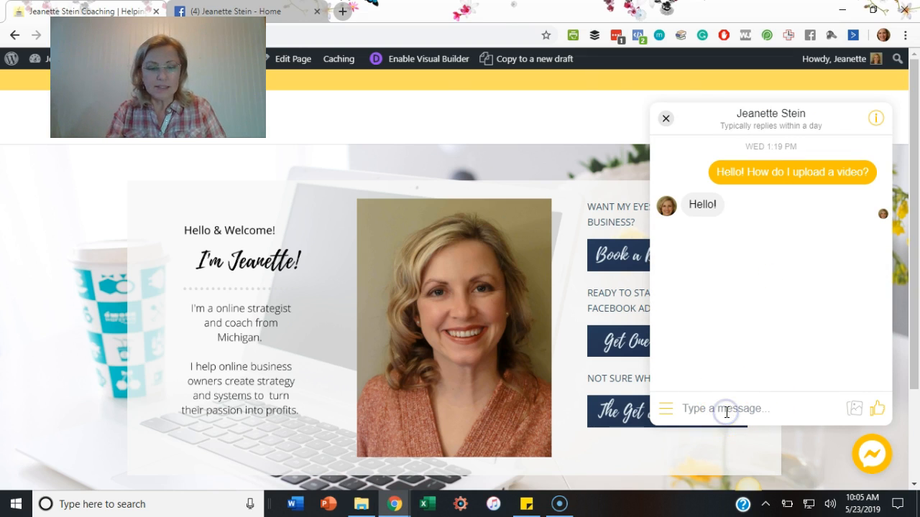
text(question)
key(Return)
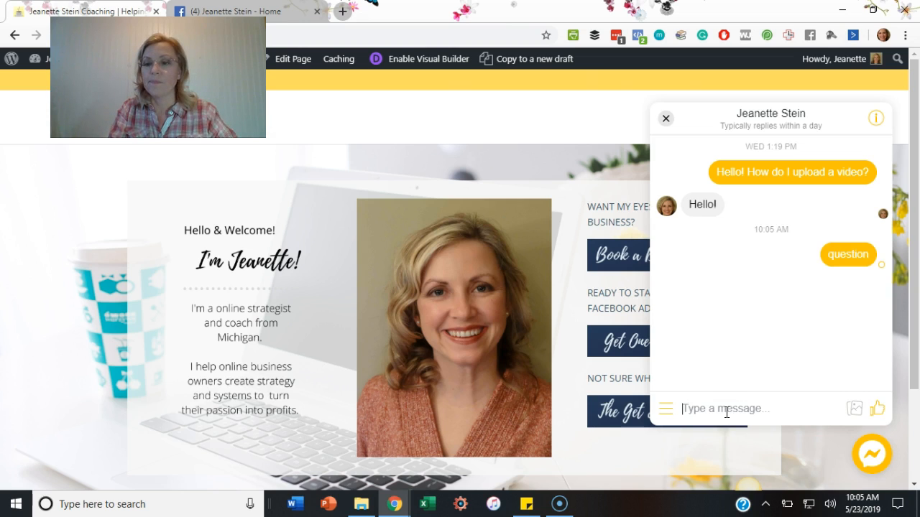
click(746, 403)
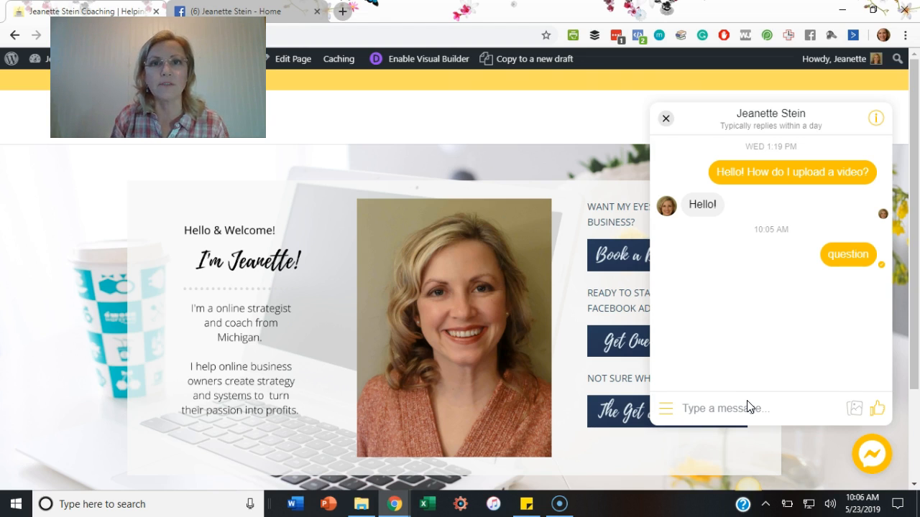
Step: Switch to the Facebook business page and start the Customer Chat Plugin setup from its Messenger Platform settings
click(279, 17)
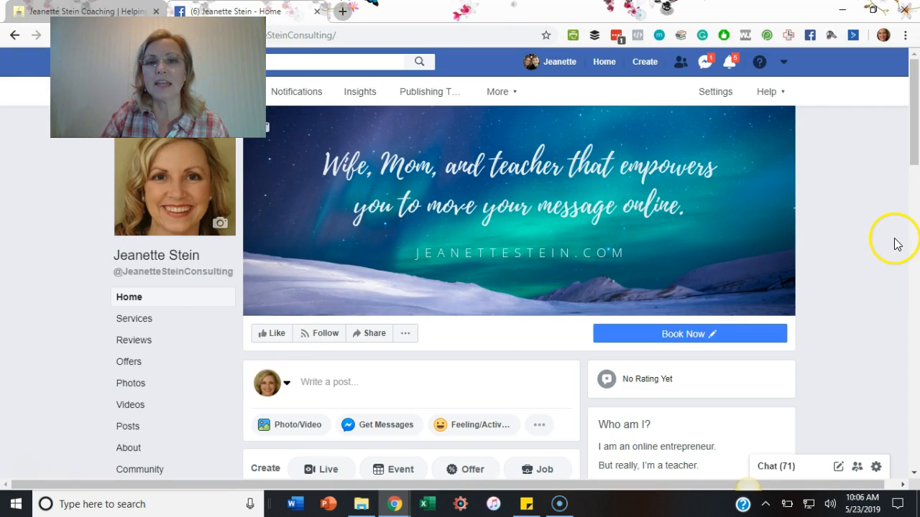
click(716, 95)
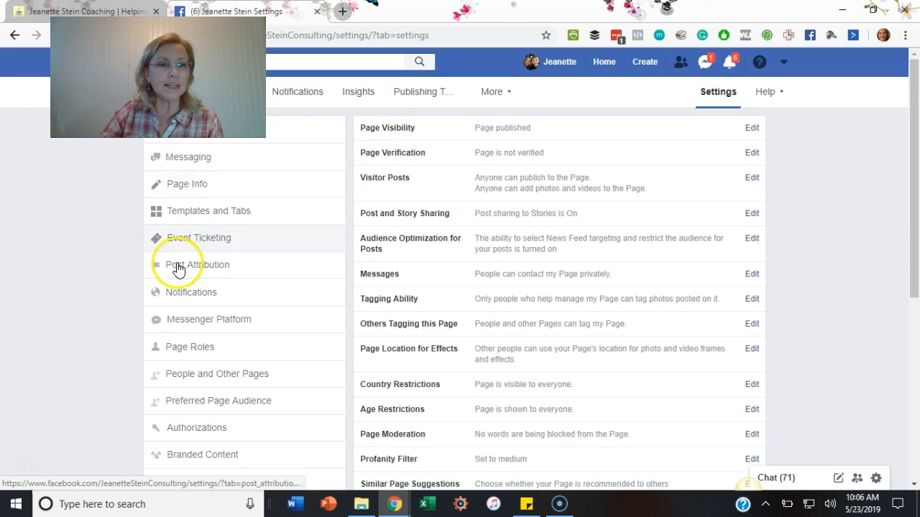
click(177, 327)
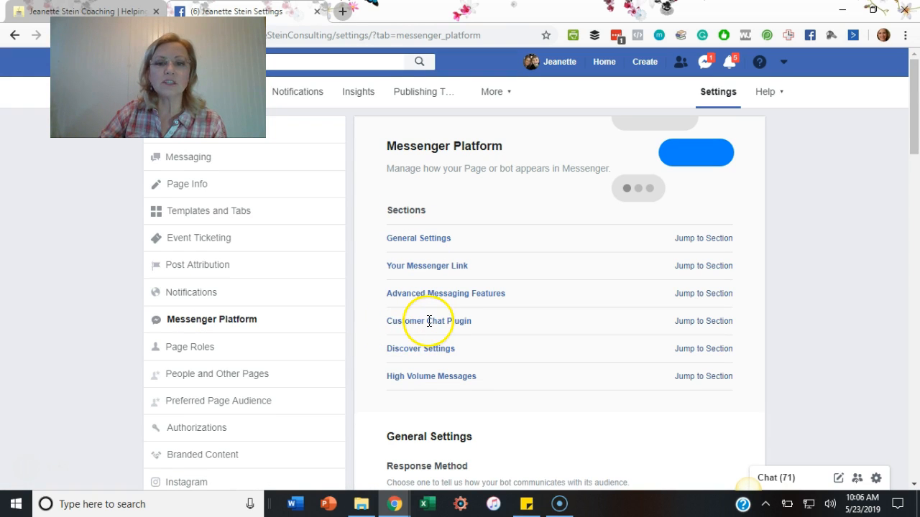
click(696, 323)
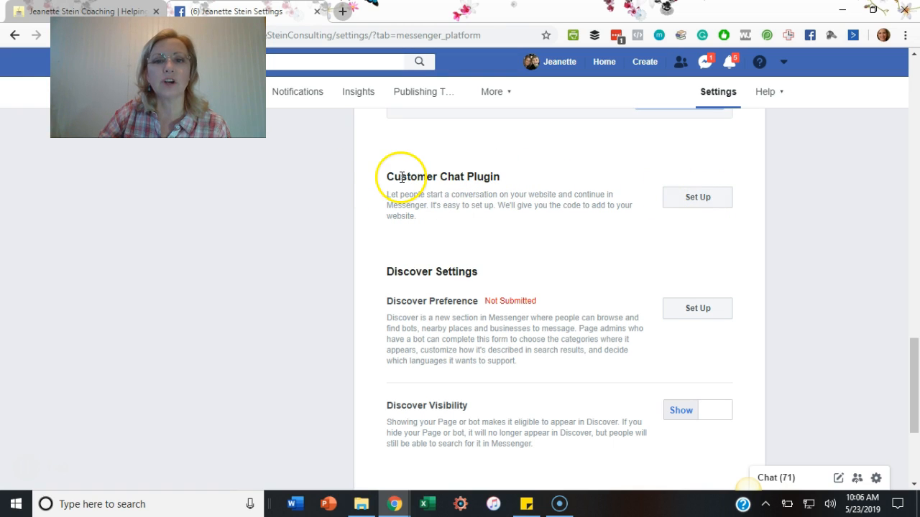
click(712, 207)
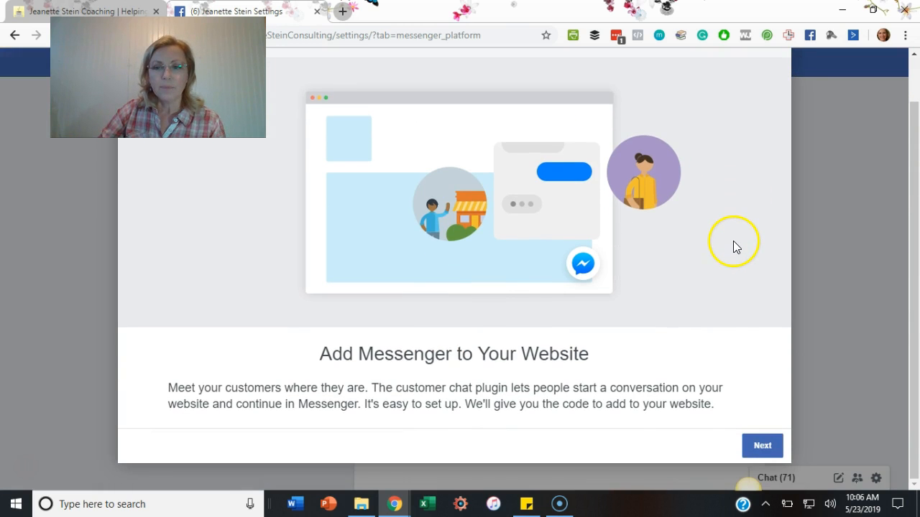
Step: Advance through the chat plugin setup to the code snippet, keeping the default greeting "Hi! How can we help you?" and colour #0084ff
click(760, 445)
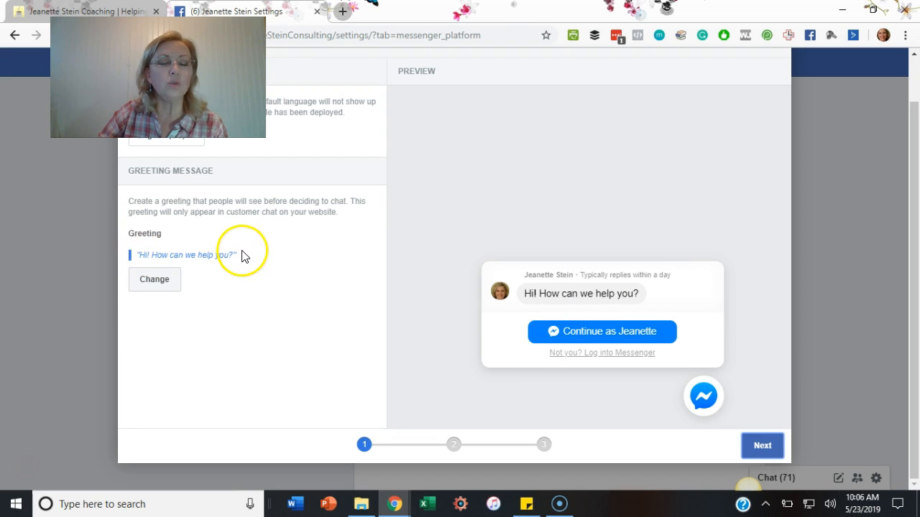
click(782, 448)
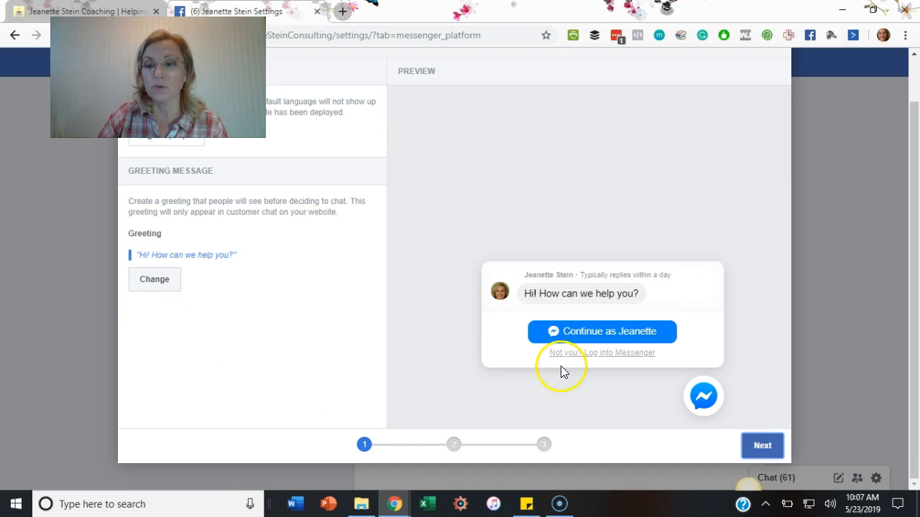
click(771, 451)
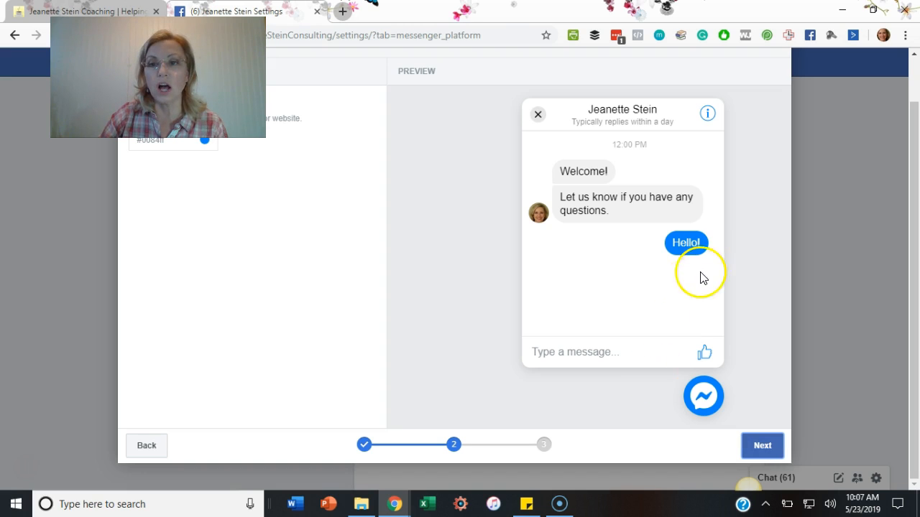
click(764, 447)
Step: Copy the customer chat code snippet to the clipboard and finish the plugin setup
mouse_move(521, 222)
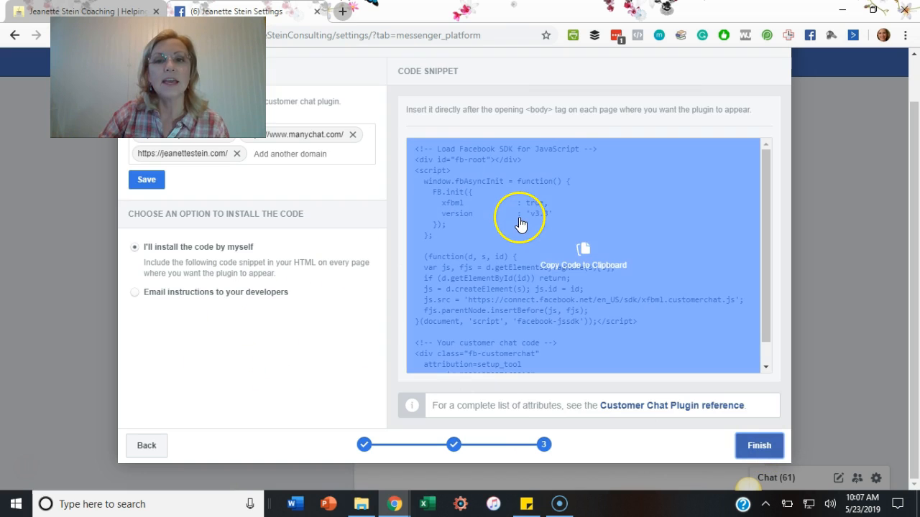
click(539, 257)
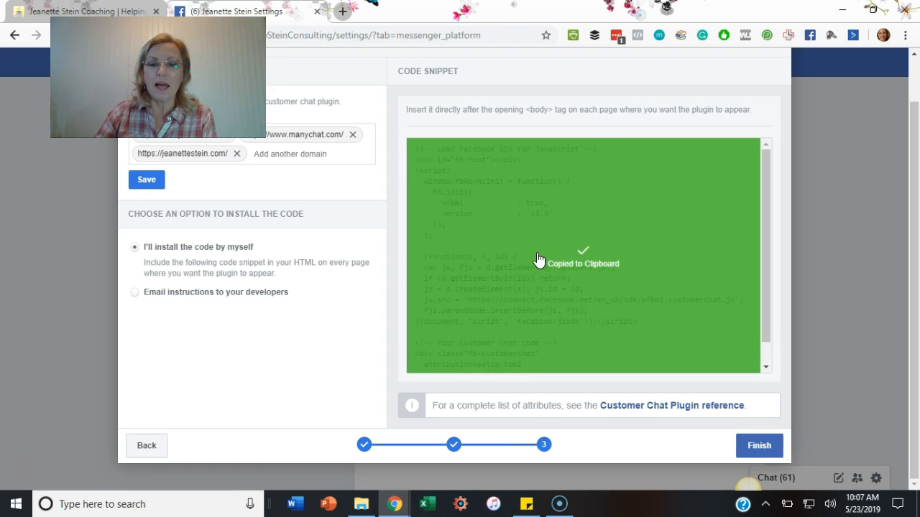
click(758, 447)
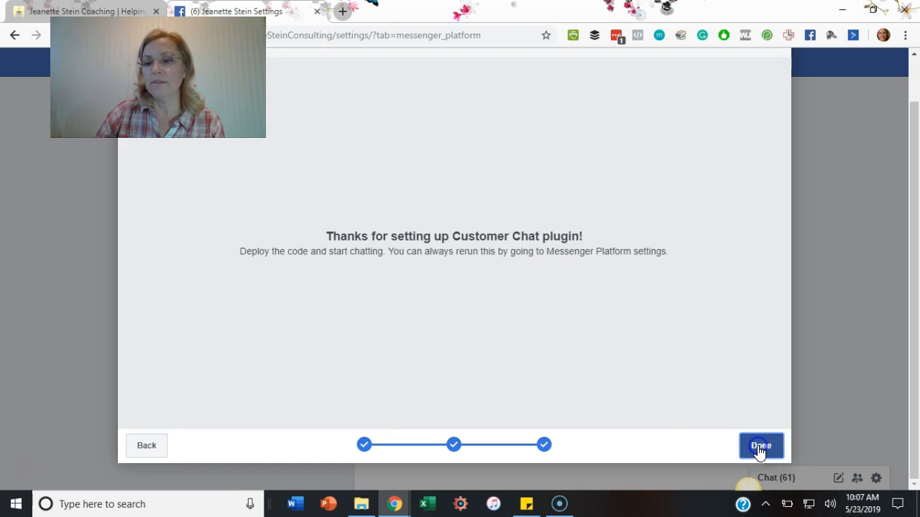
click(764, 442)
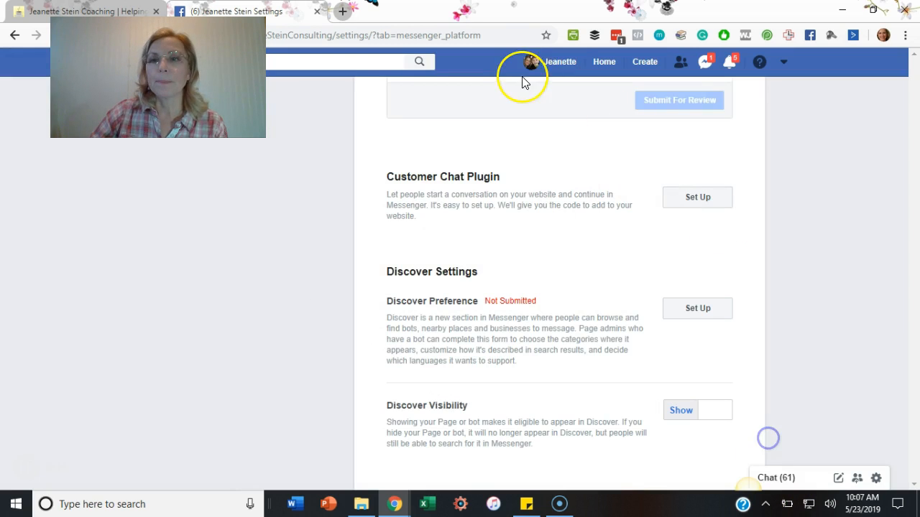
Step: Switch back to the coaching website and open its WordPress admin dashboard
click(43, 13)
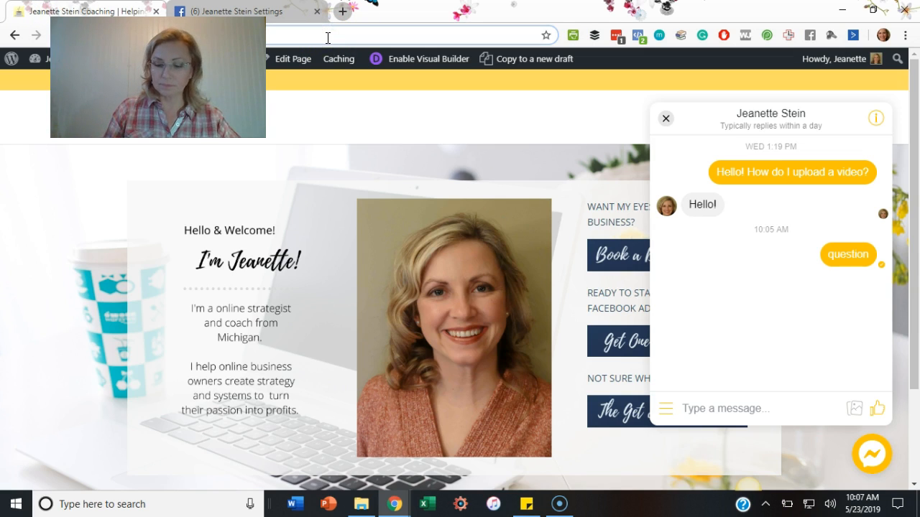
text(/wp-)
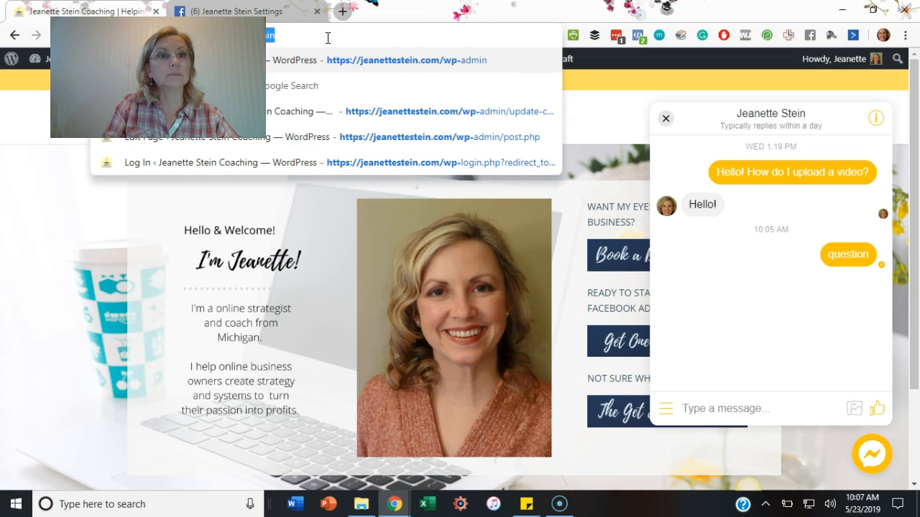
key(Return)
click(754, 167)
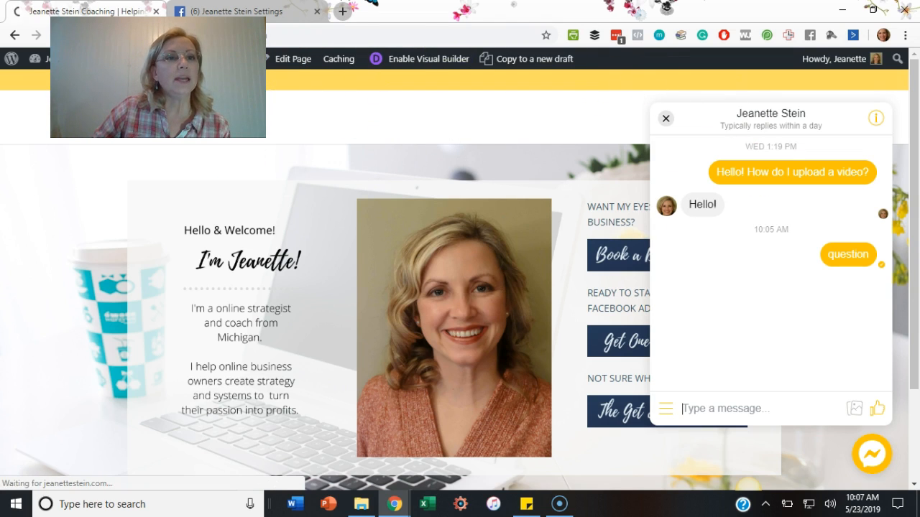
mouse_move(37, 67)
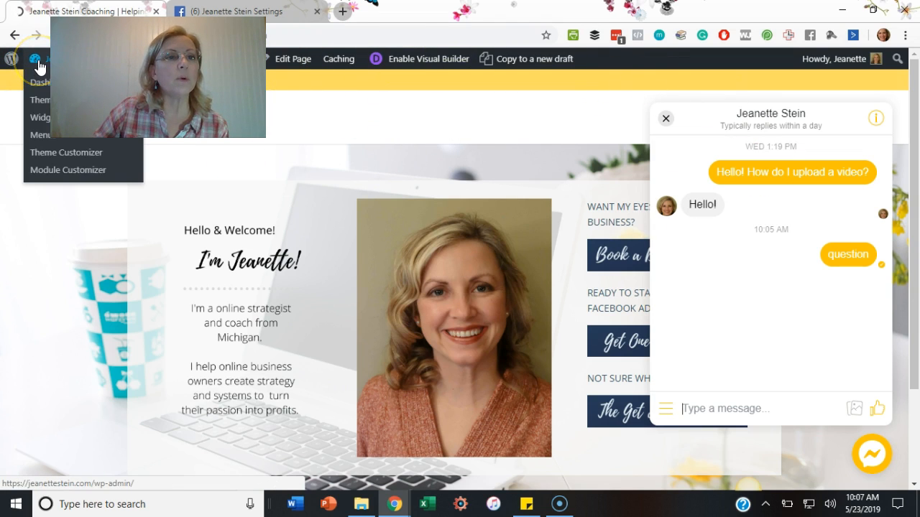
click(36, 87)
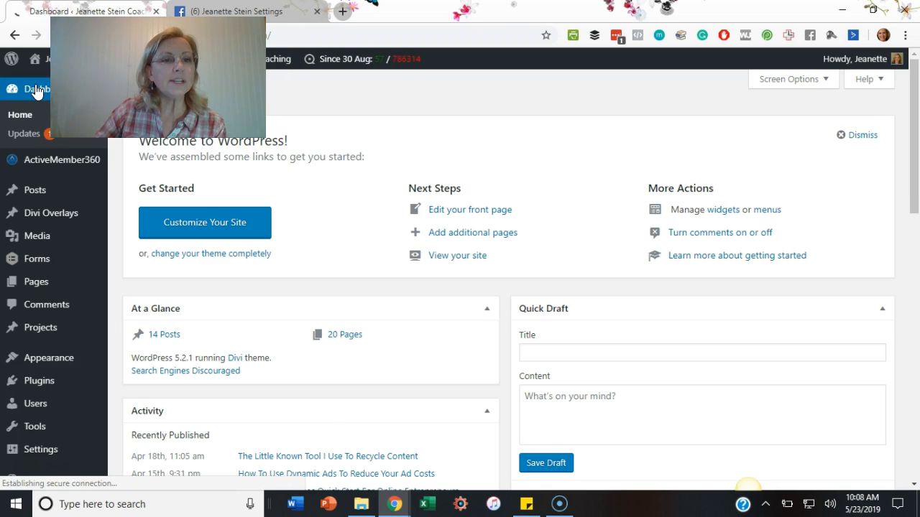
Step: Open the code integration settings in the Divi theme options
scroll(44, 273, down, 2)
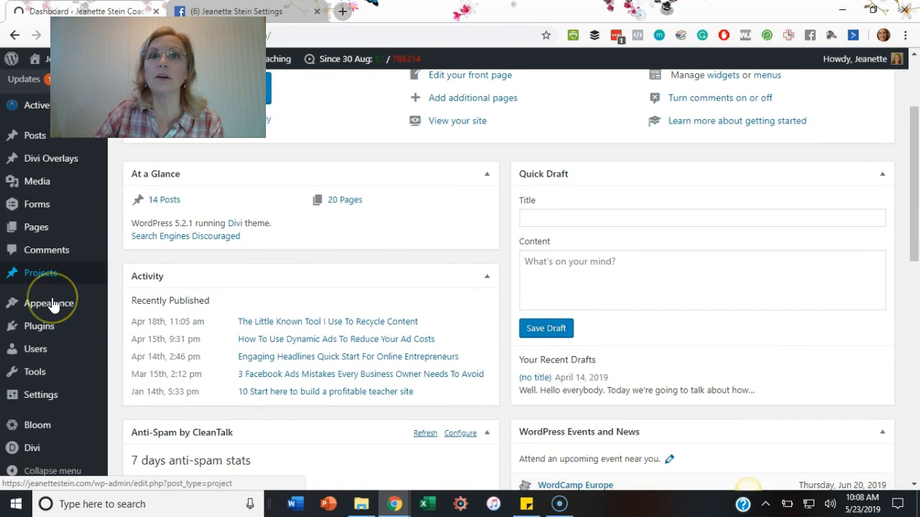
mouse_move(52, 305)
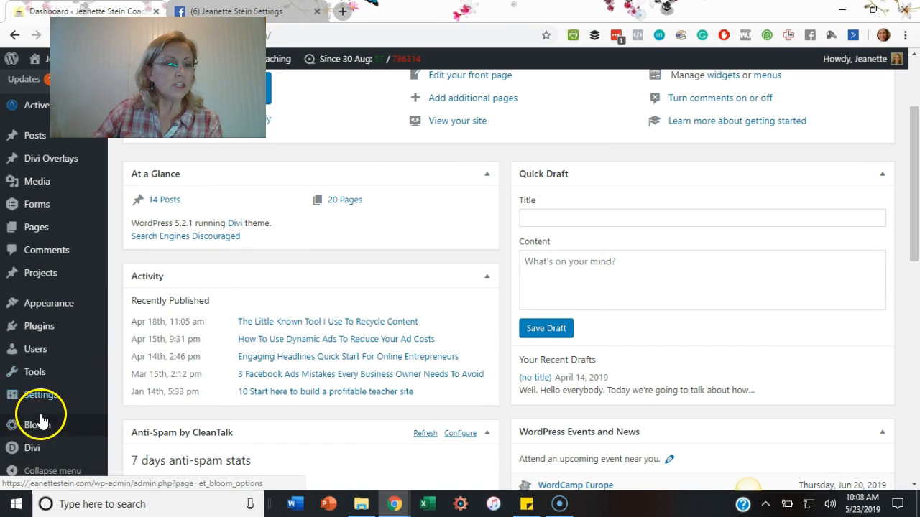
mouse_move(43, 447)
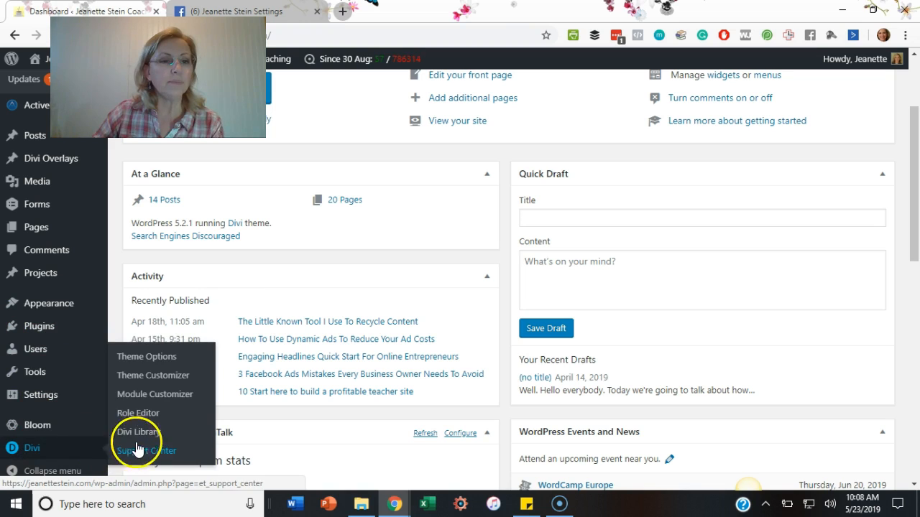
click(138, 363)
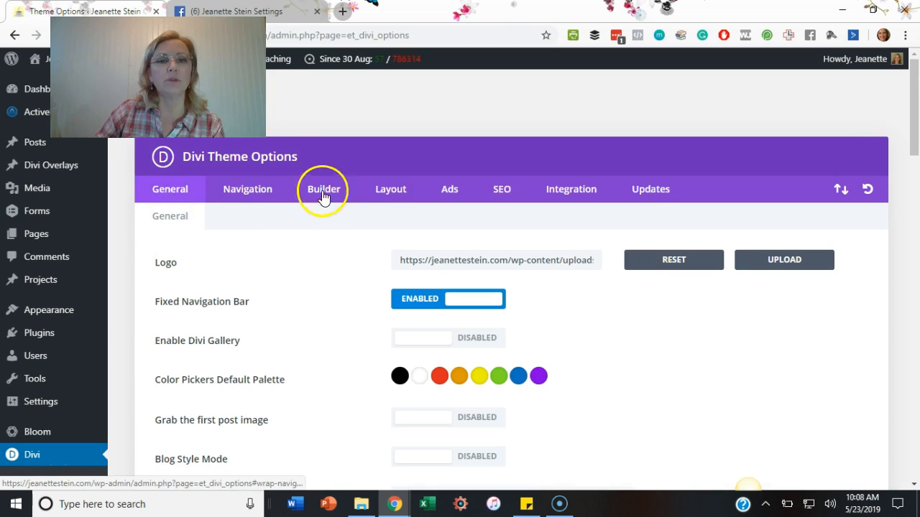
click(586, 196)
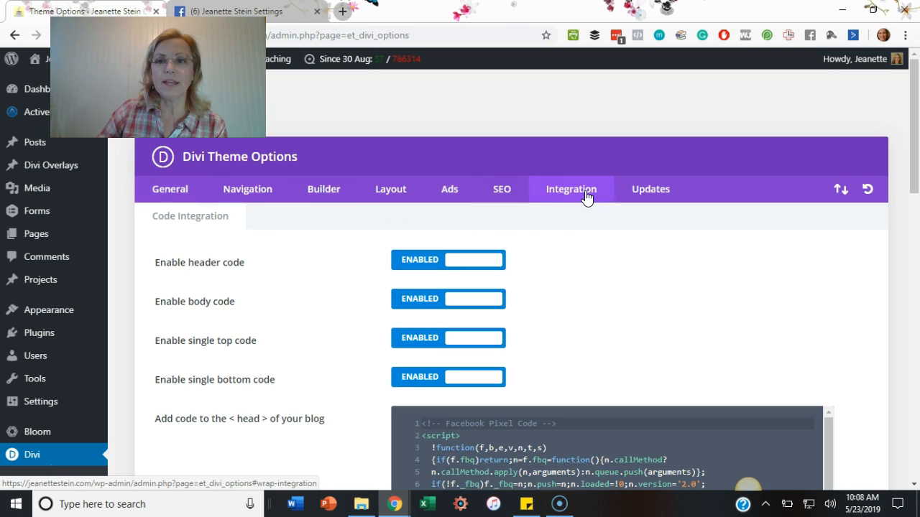
Step: Place the cursor before the "Load Facebook SDK for JavaScript" line in the body code and save the theme options
scroll(616, 244, down, 6)
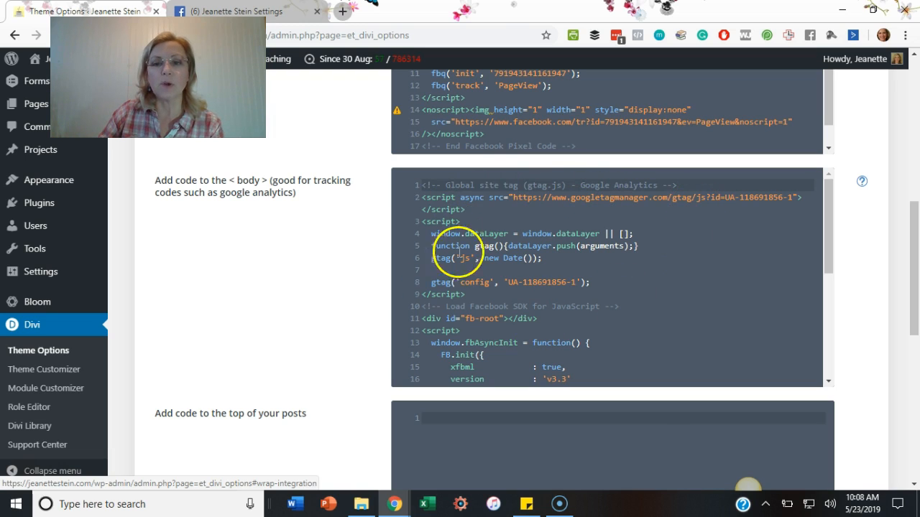
click(424, 307)
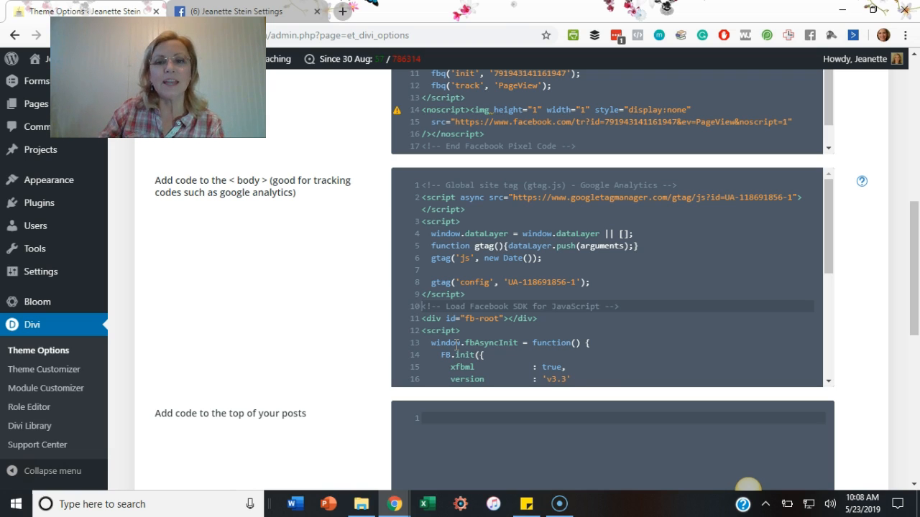
scroll(314, 410, down, 5)
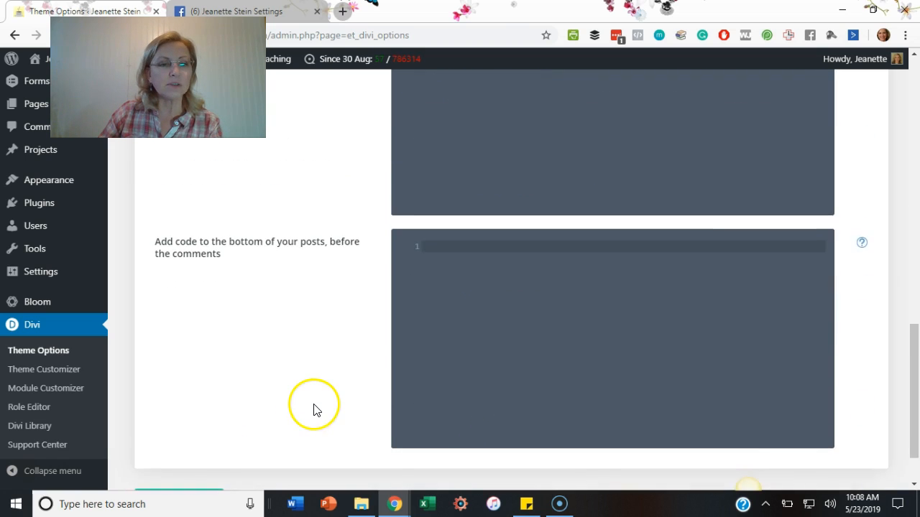
scroll(314, 410, down, 1)
click(178, 435)
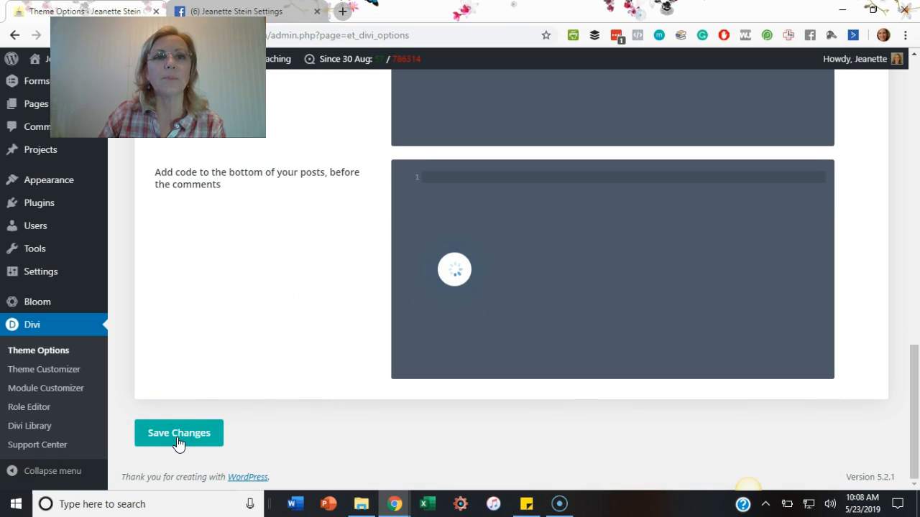